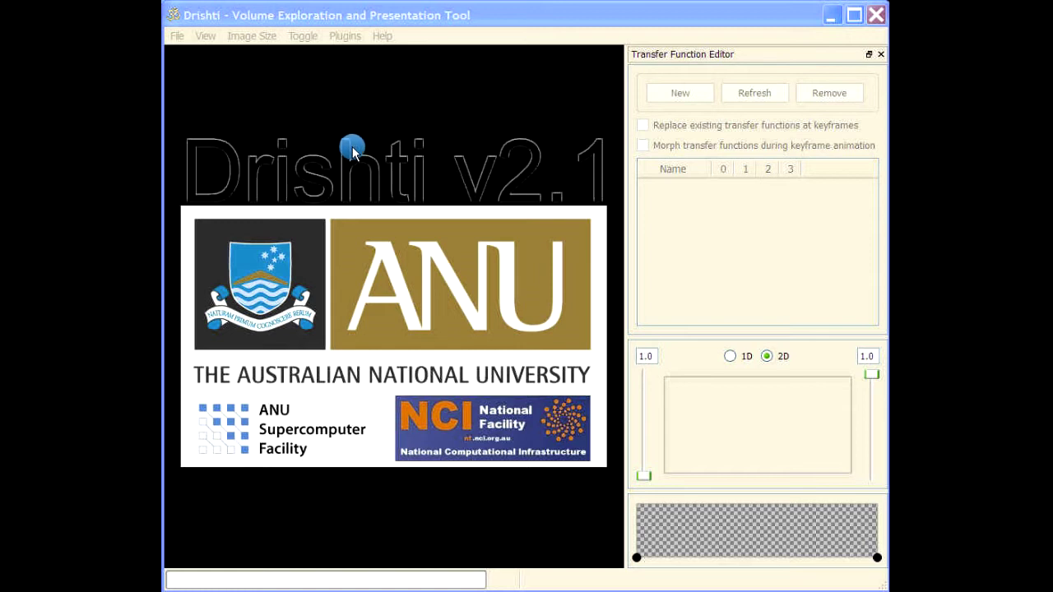
# Load the recent volume engine.pvl.nc and display it as the high-resolution engine rendering.
pyautogui.click(176, 37)
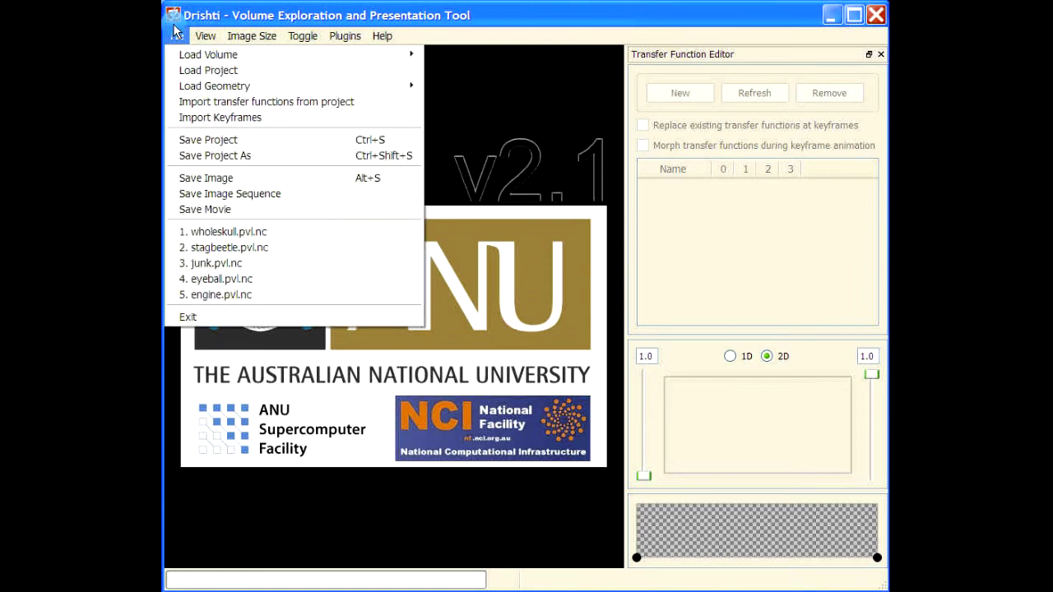
pyautogui.click(243, 296)
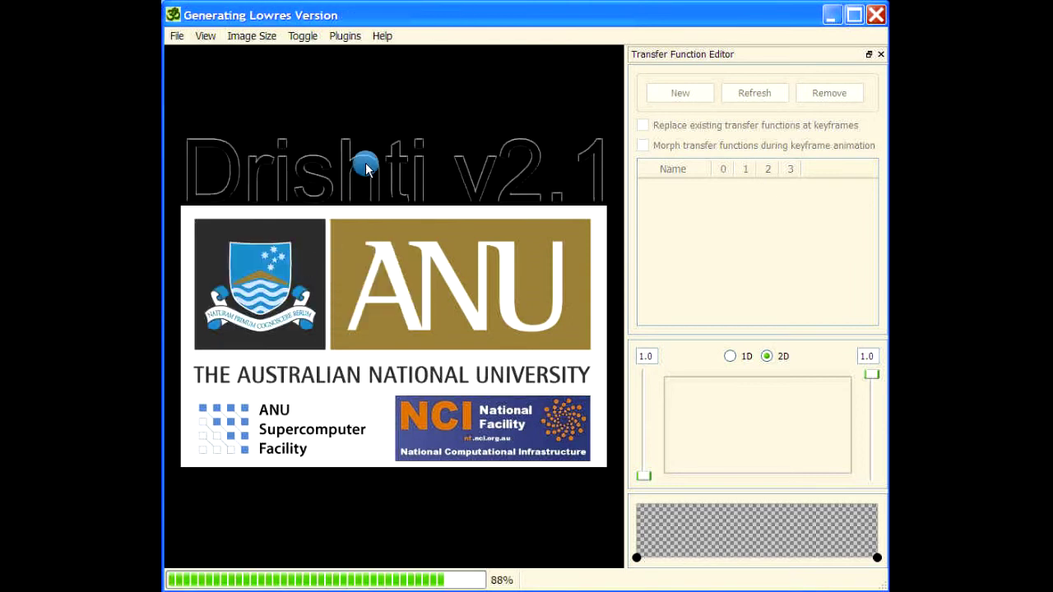
pyautogui.moveTo(346, 124); pyautogui.dragTo(501, 95)
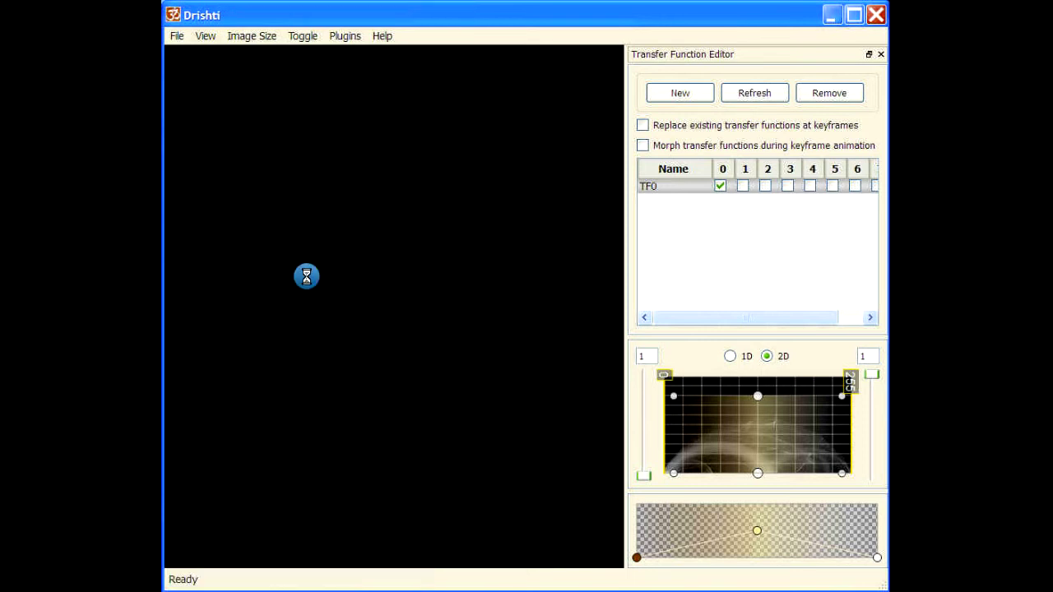
pyautogui.moveTo(448, 176); pyautogui.dragTo(402, 198)
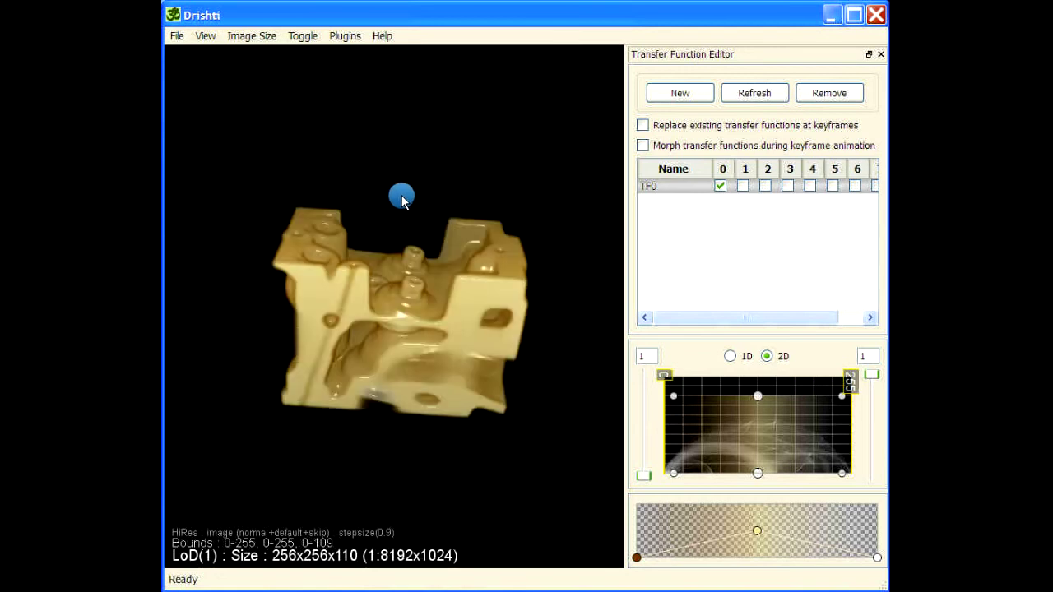
# Hide the status bar and shift the lower-left control point of the 2D transfer function slightly inward along the histogram's base.
pyautogui.click(303, 36)
pyautogui.click(316, 65)
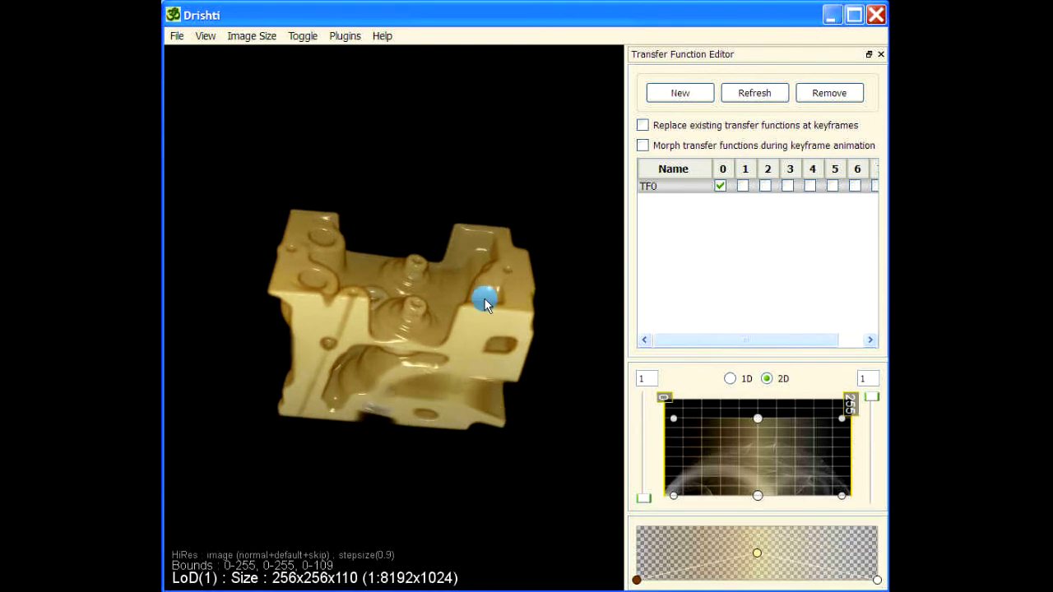
pyautogui.moveTo(475, 207); pyautogui.dragTo(688, 495)
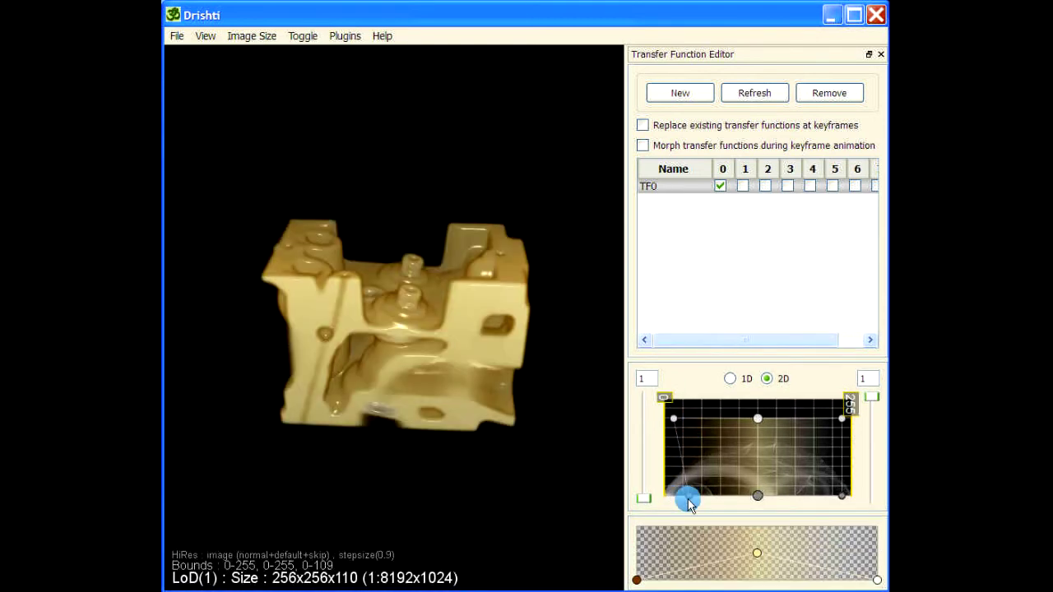
# Show the KeyFrame Editor and close the Transfer Function Editor.
pyautogui.moveTo(388, 396); pyautogui.dragTo(407, 220)
pyautogui.click(203, 37)
pyautogui.click(250, 119)
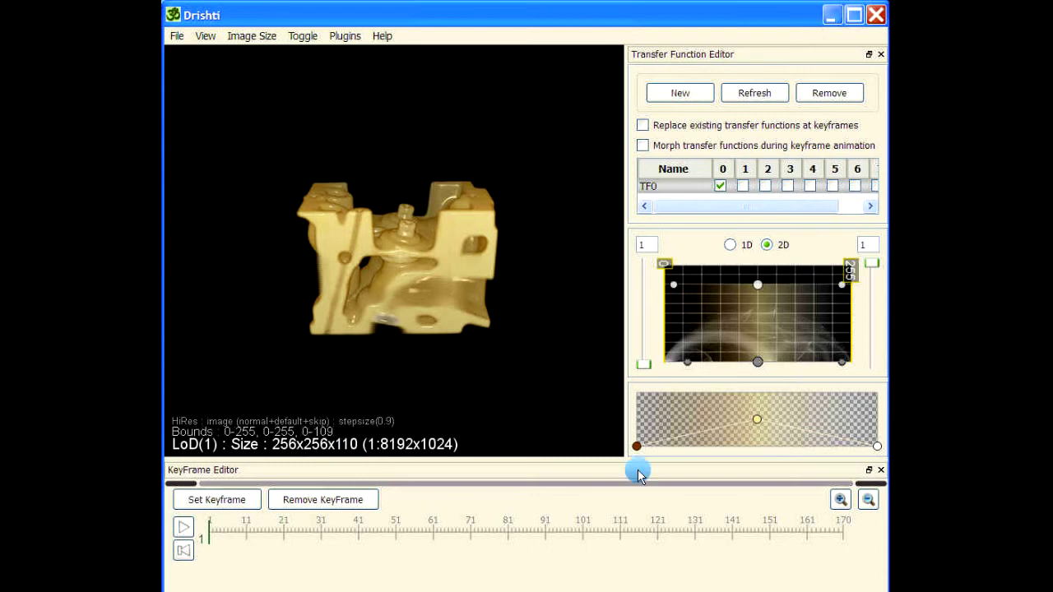
pyautogui.click(881, 54)
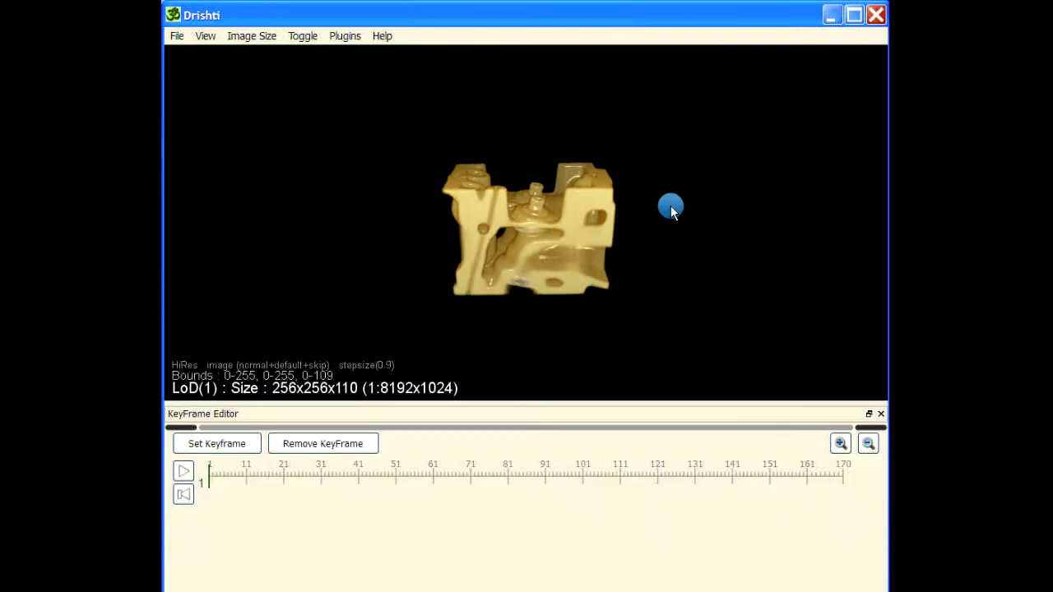
# Add a clip plane through the centre of the engine volume.
pyautogui.moveTo(604, 350); pyautogui.dragTo(340, 266)
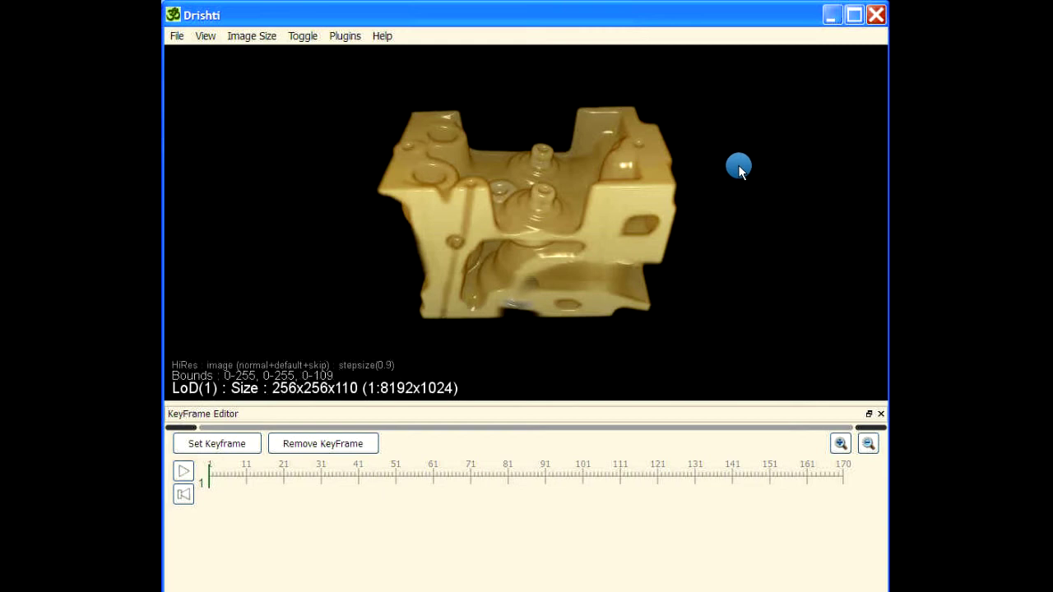
pyautogui.moveTo(738, 165); pyautogui.dragTo(572, 344)
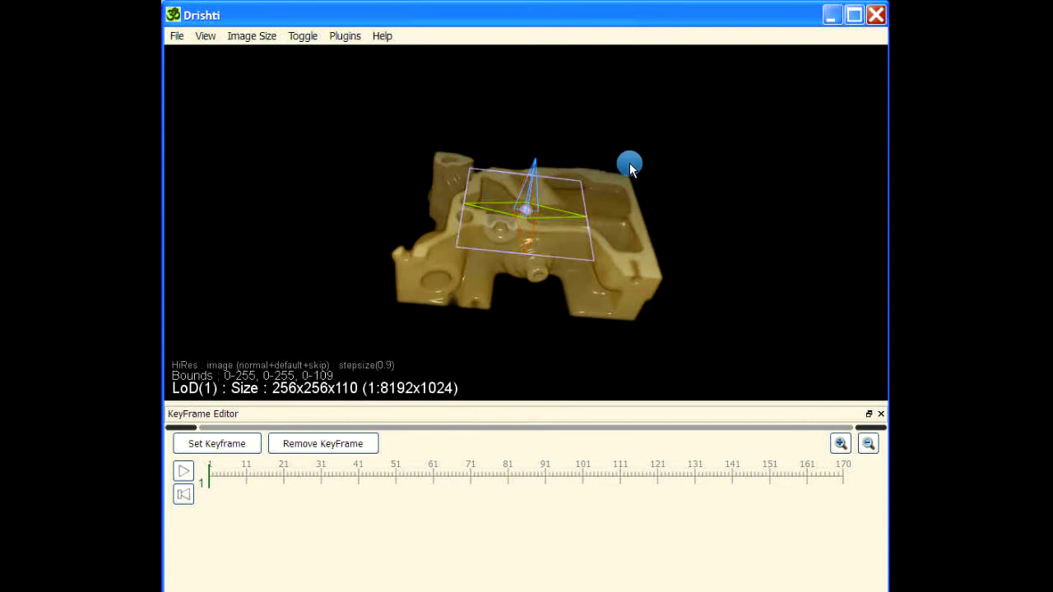
pyautogui.moveTo(738, 156); pyautogui.dragTo(699, 263)
pyautogui.moveTo(684, 315); pyautogui.dragTo(532, 334)
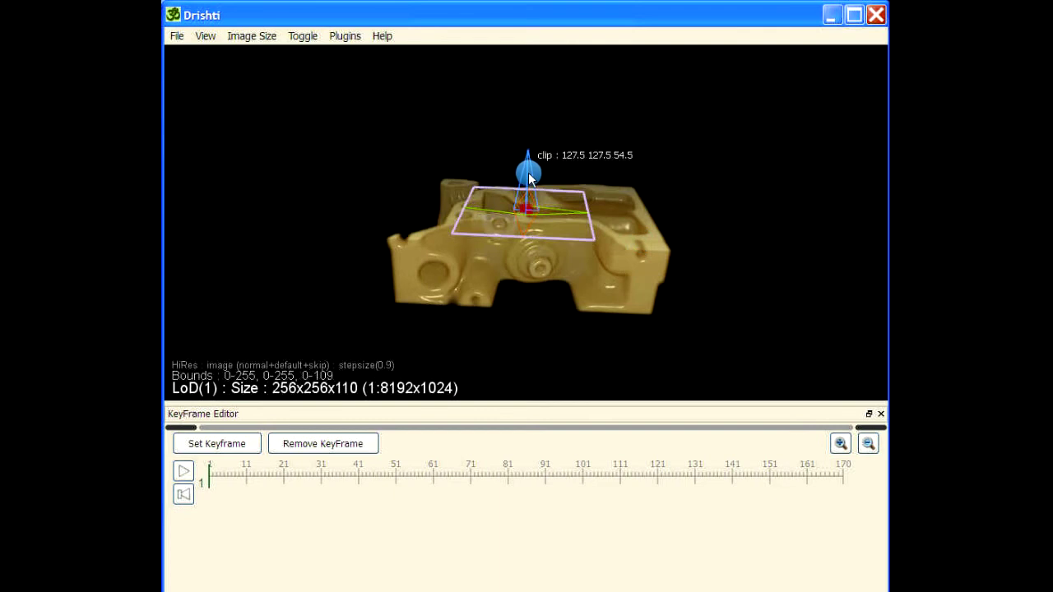
pyautogui.moveTo(531, 168); pyautogui.dragTo(527, 201)
# Open the clip plane's command dialog and look up the help for the rotate command.
pyautogui.doubleClick(527, 200)
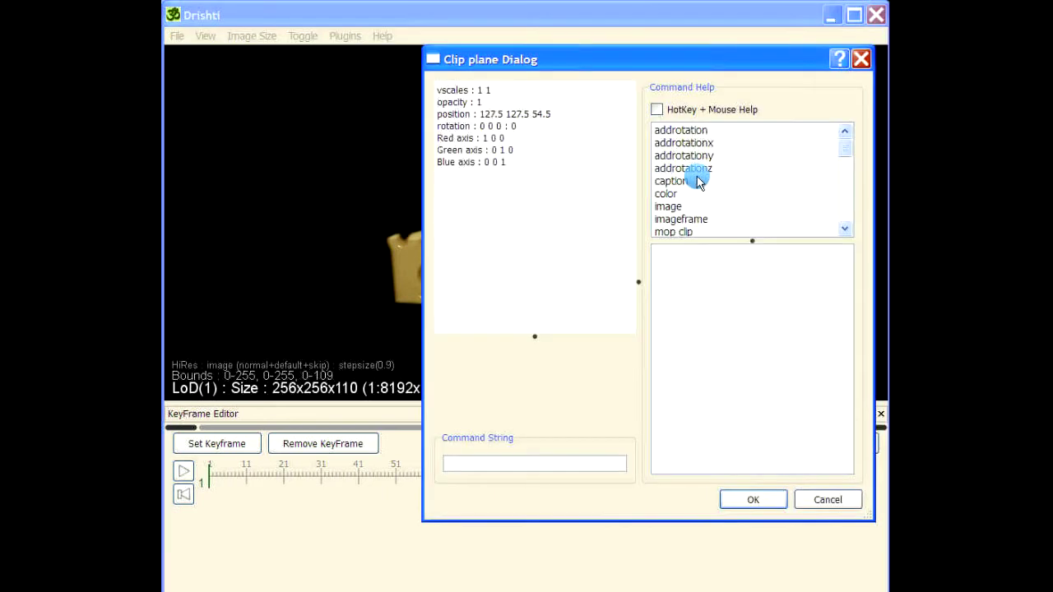
pyautogui.moveTo(508, 59); pyautogui.dragTo(442, 49)
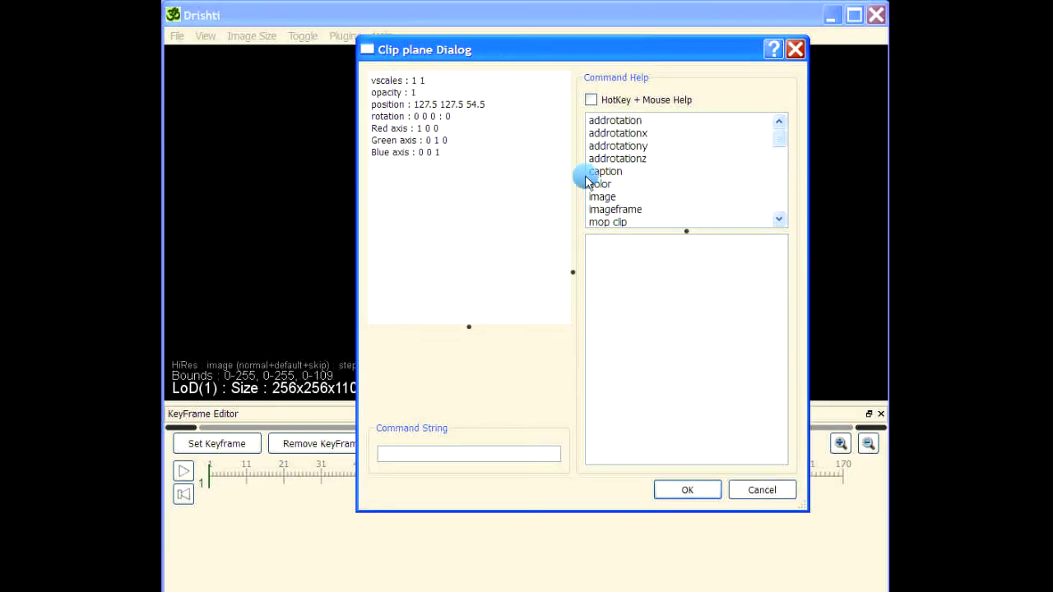
pyautogui.click(442, 451)
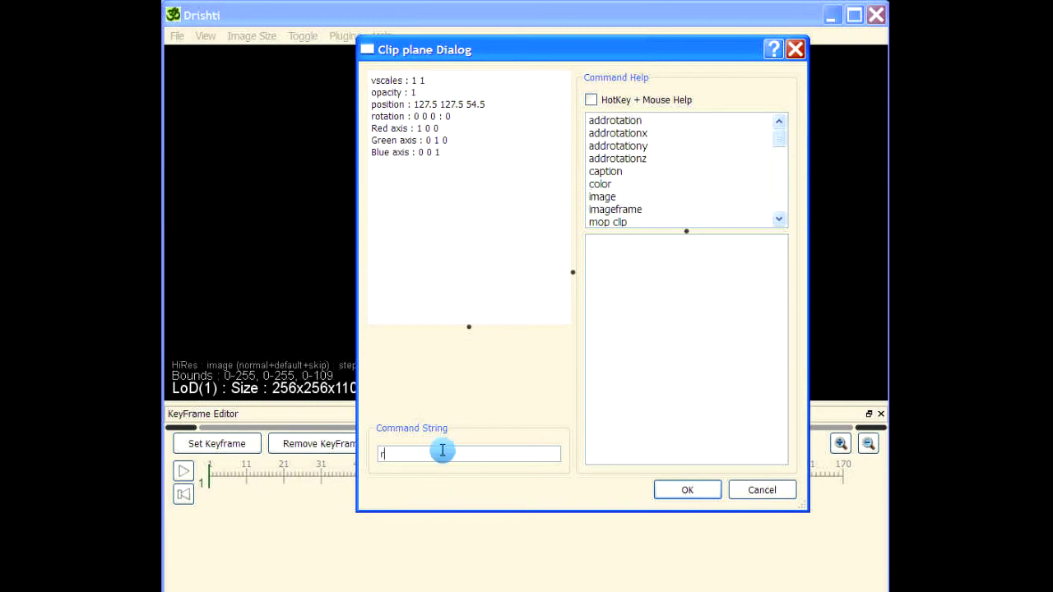
pyautogui.click(654, 170)
pyautogui.scroll(-3, 642, 206)
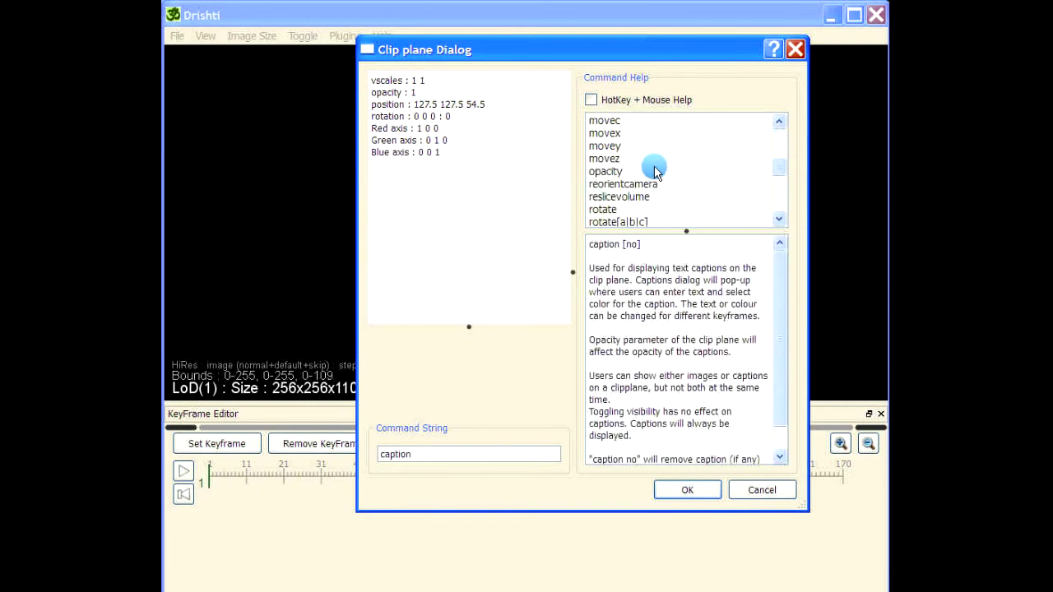
pyautogui.click(606, 209)
pyautogui.scroll(-1, 651, 183)
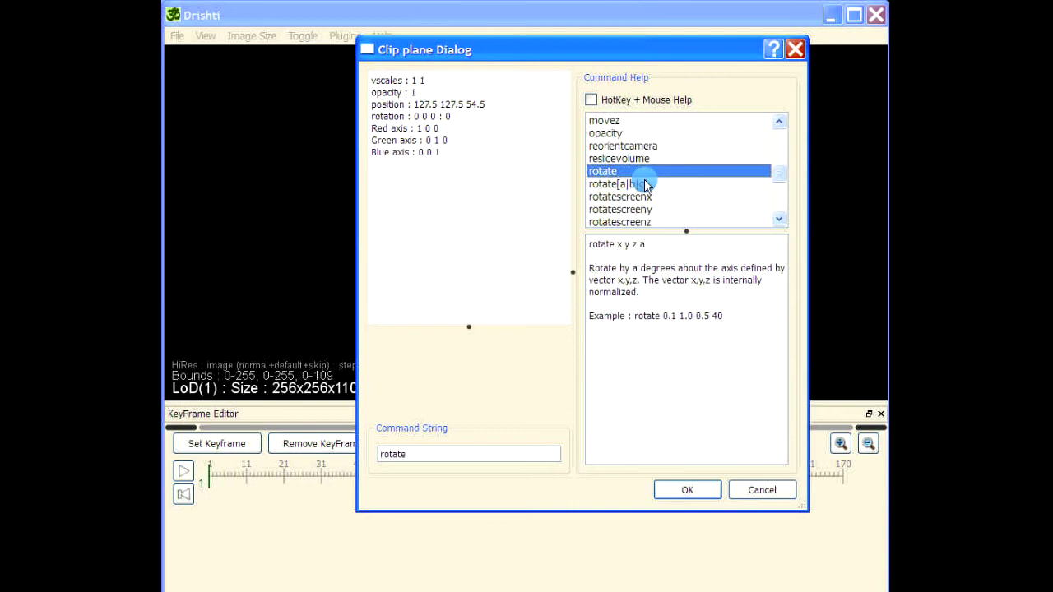
# Rotate the clip plane 90 degrees about its green axis with the command rotateb 90.
pyautogui.click(443, 449)
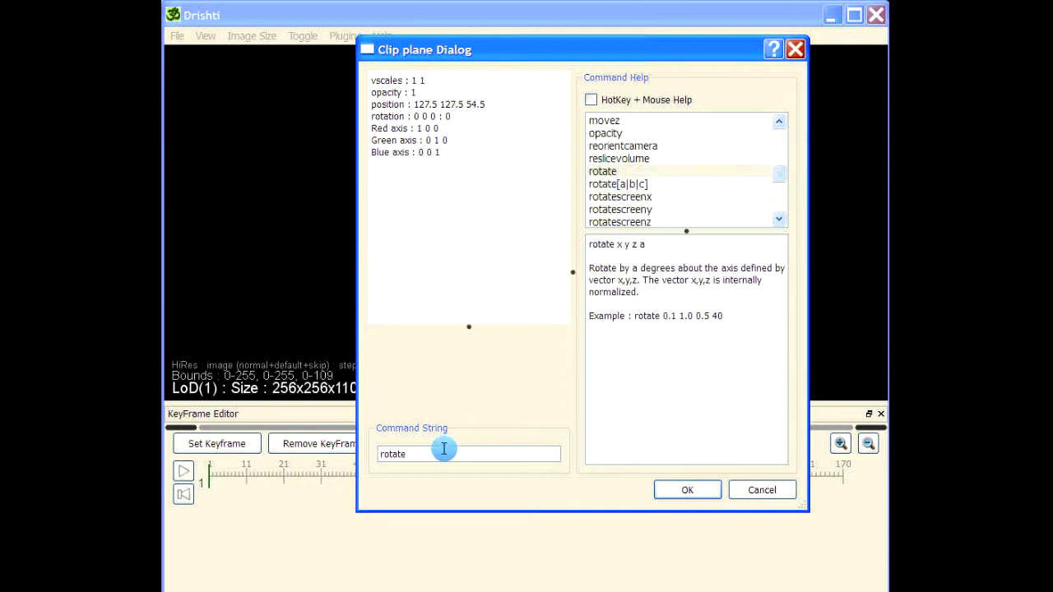
pyautogui.moveTo(583, 146); pyautogui.dragTo(703, 92)
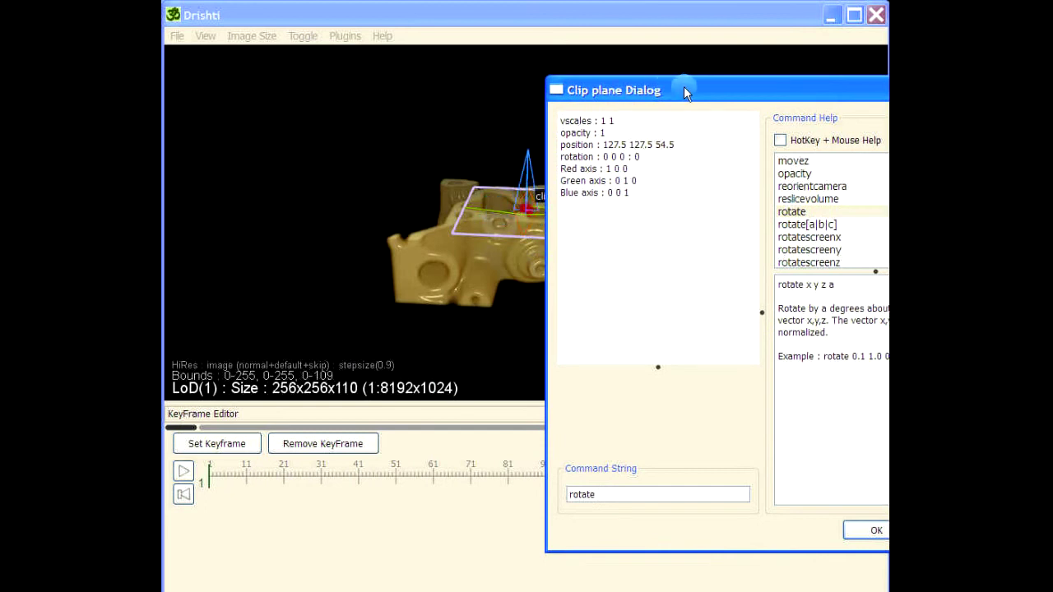
pyautogui.moveTo(615, 88); pyautogui.dragTo(425, 82)
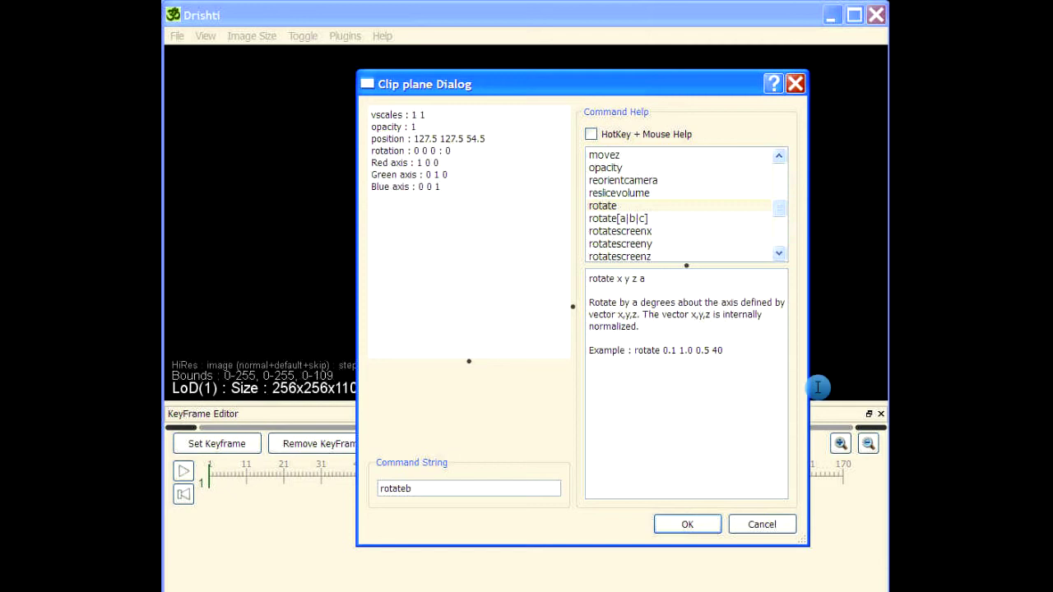
pyautogui.click(646, 218)
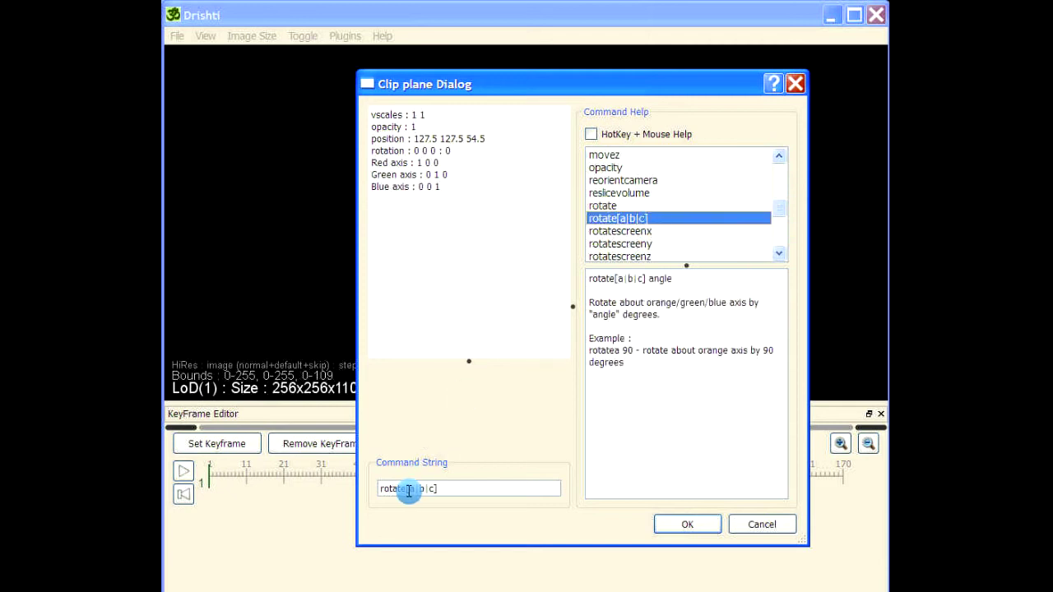
pyautogui.moveTo(409, 491); pyautogui.dragTo(482, 489)
pyautogui.write('b')
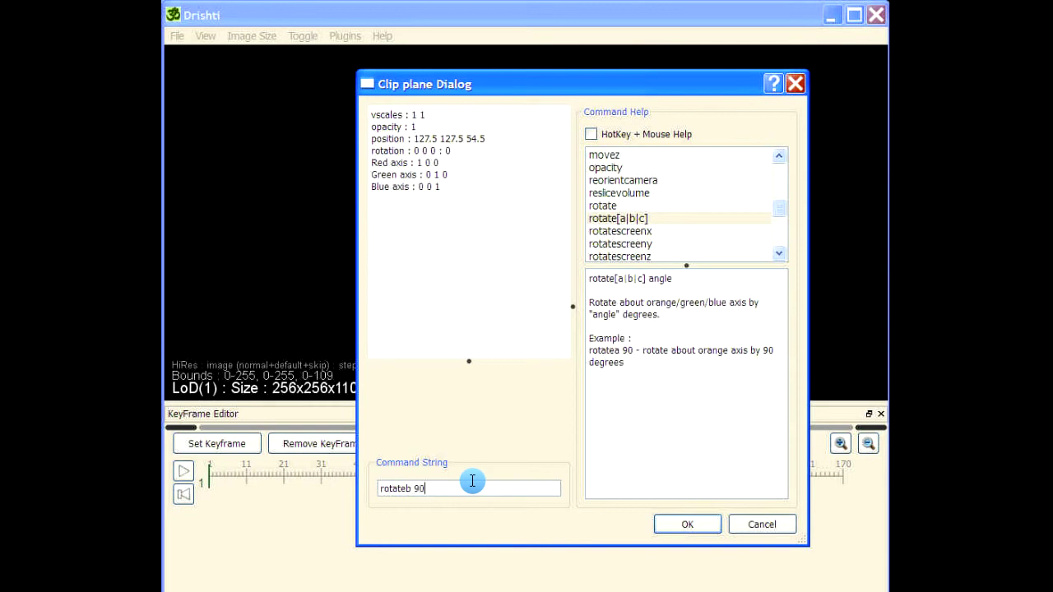
pyautogui.write(' 90')
pyautogui.click(683, 523)
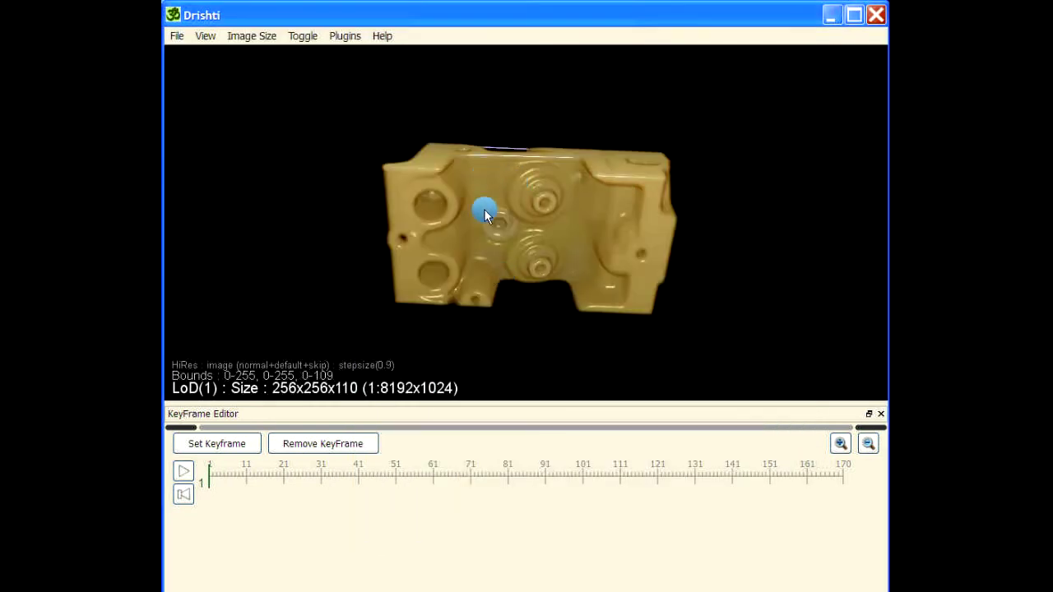
# Flip the clip plane with another rotate command so that it cuts away the opposite side of the engine.
pyautogui.moveTo(485, 214); pyautogui.dragTo(619, 213)
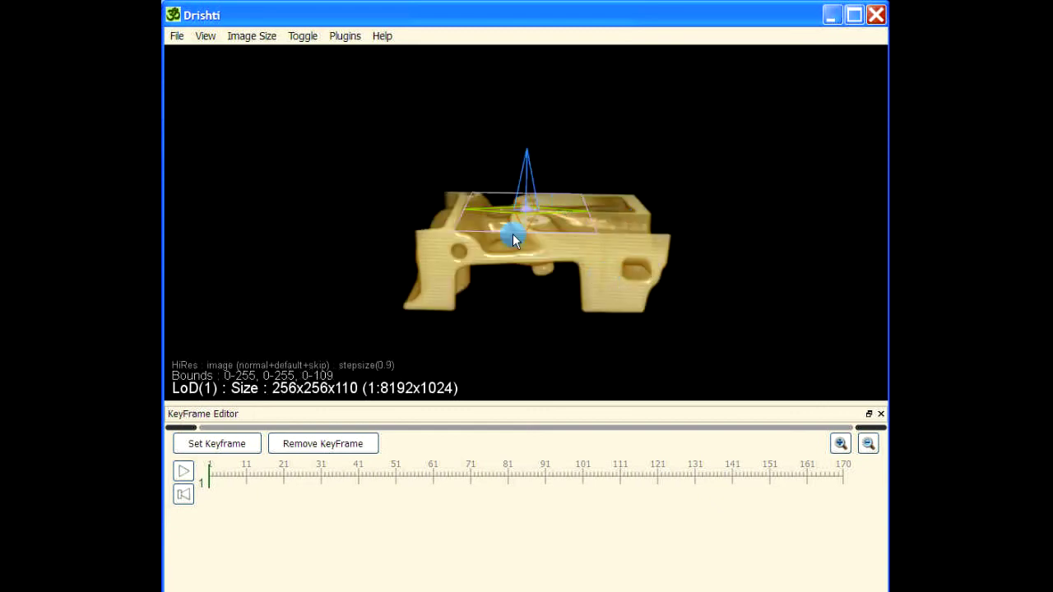
pyautogui.doubleClick(548, 212)
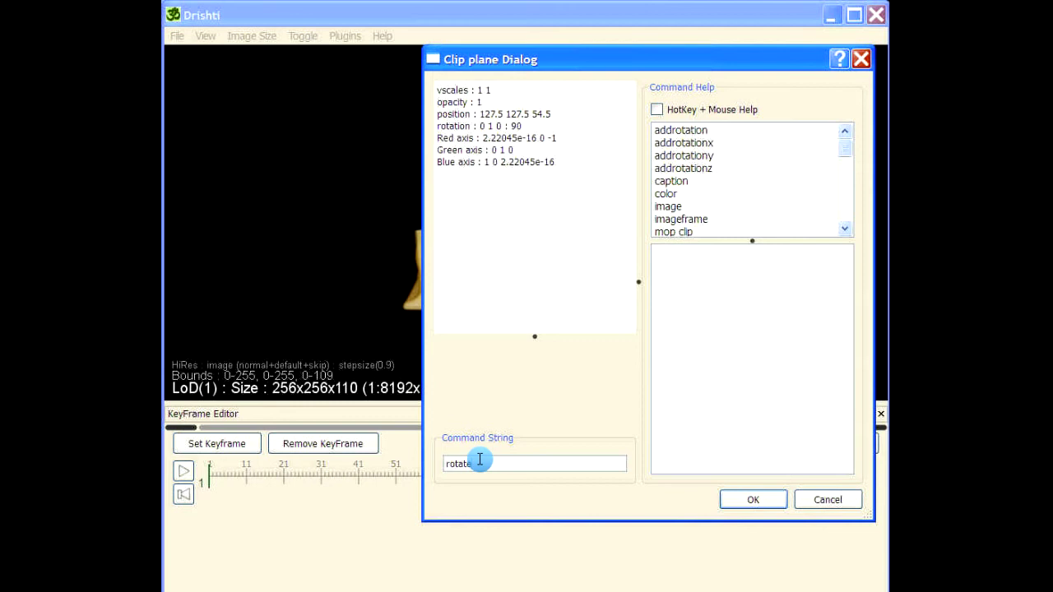
pyautogui.press('Return')
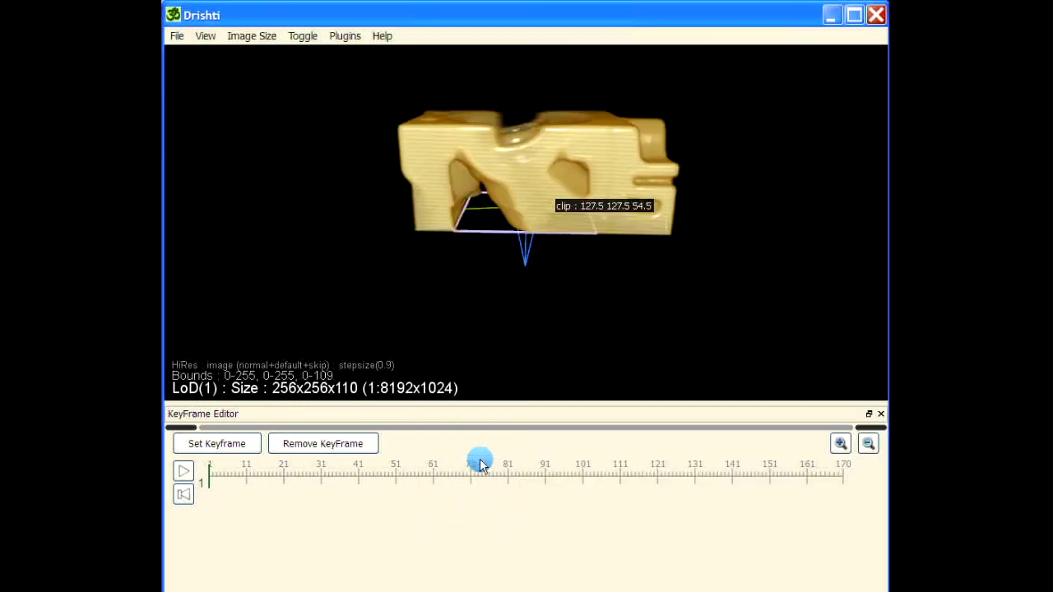
# Move the clip plane down along its blue axis until only a thin slice of the engine's base is left.
pyautogui.moveTo(616, 82); pyautogui.dragTo(689, 193)
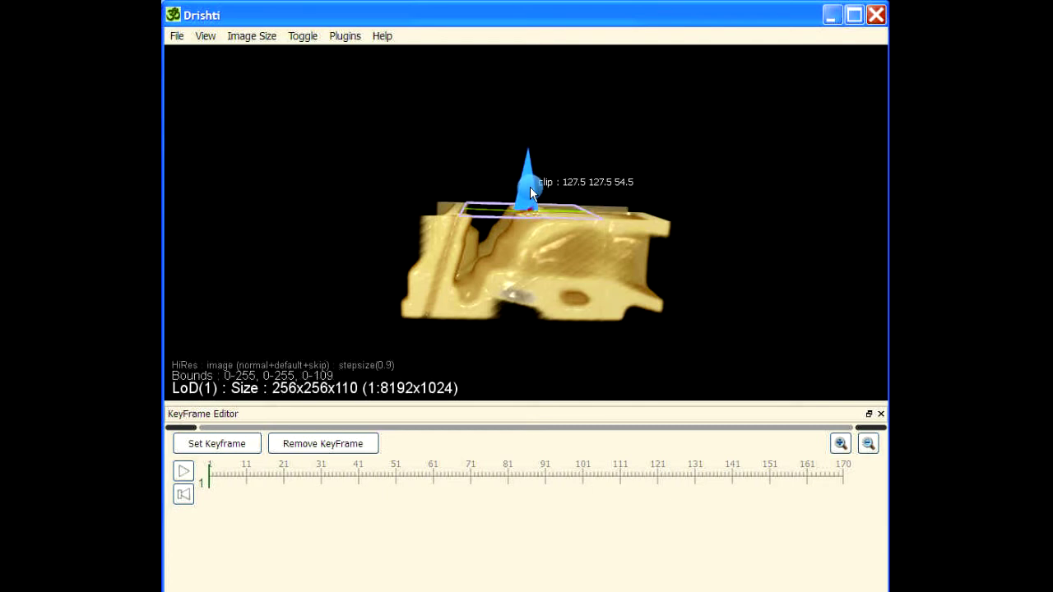
pyautogui.moveTo(530, 187); pyautogui.dragTo(534, 272)
pyautogui.moveTo(527, 219)
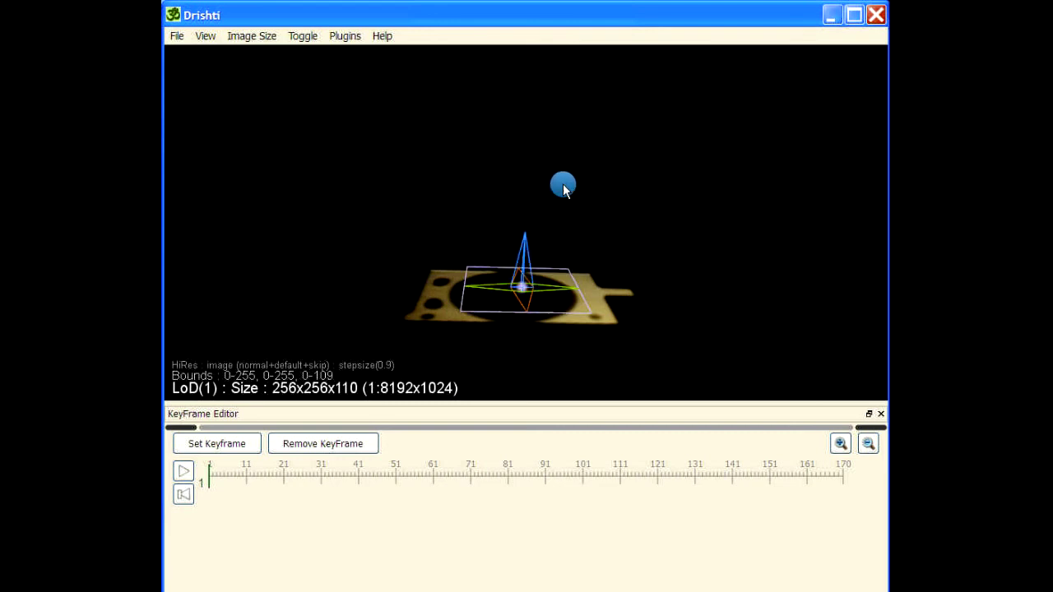
# Hide clipplane 0 in the visibility settings and set a keyframe at frame 1 showing the thin base slice.
pyautogui.moveTo(684, 191); pyautogui.dragTo(709, 129)
pyautogui.click(211, 446)
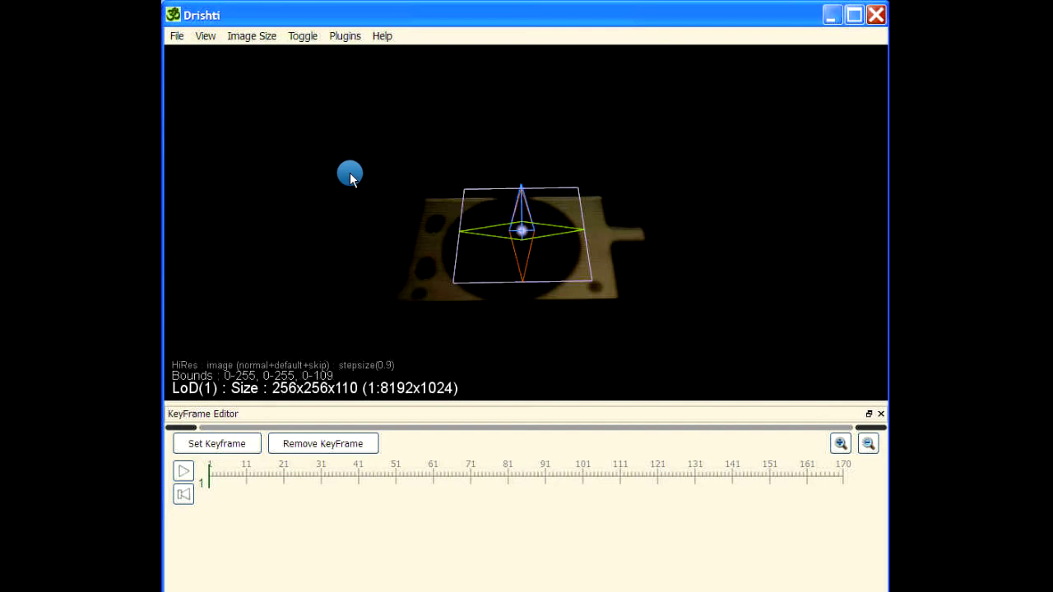
pyautogui.press('v')
pyautogui.click(302, 36)
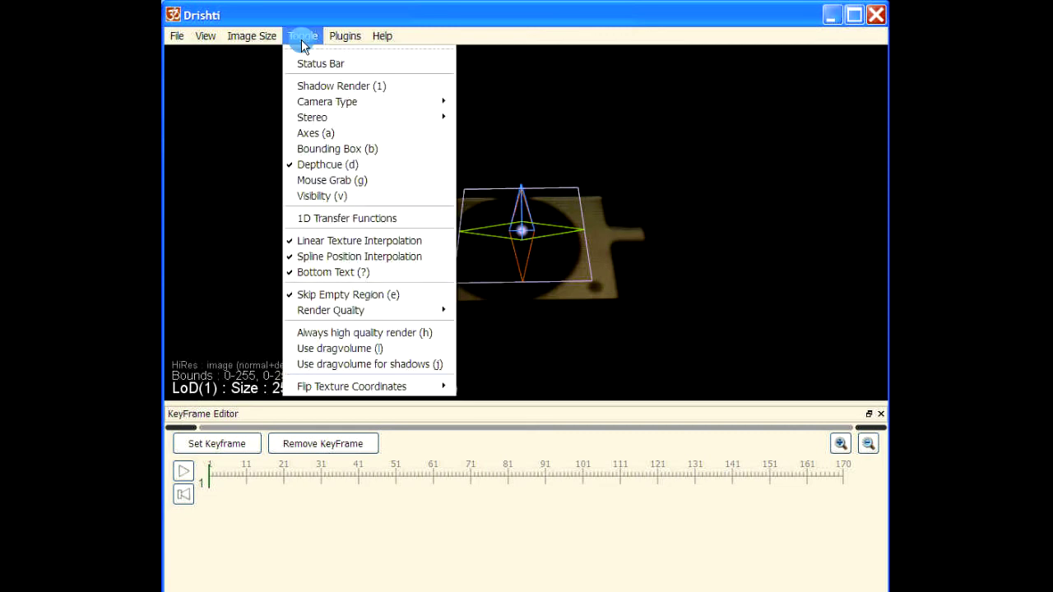
pyautogui.click(322, 197)
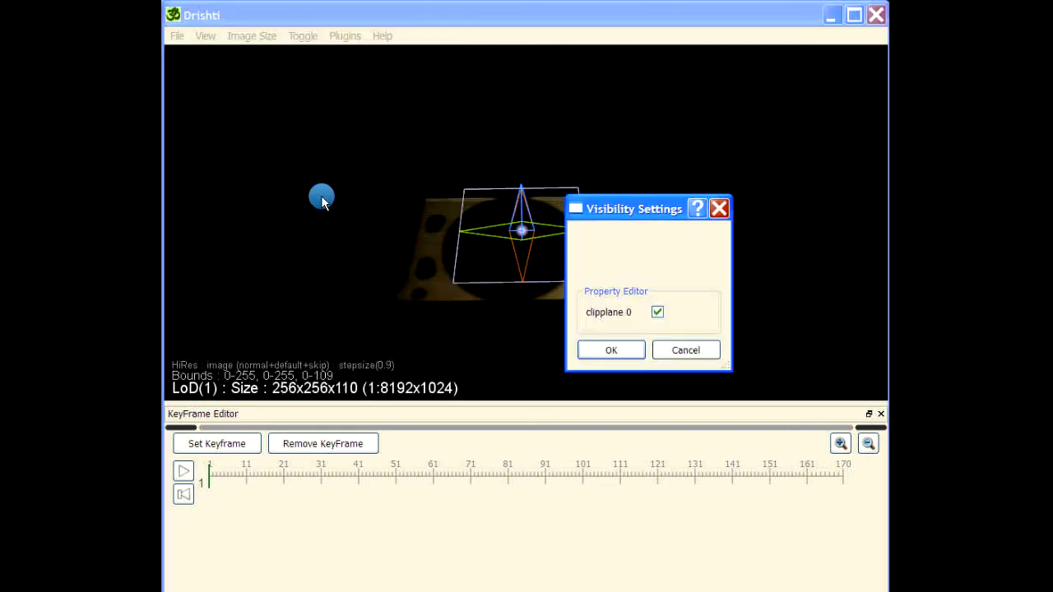
pyautogui.click(659, 312)
pyautogui.click(611, 349)
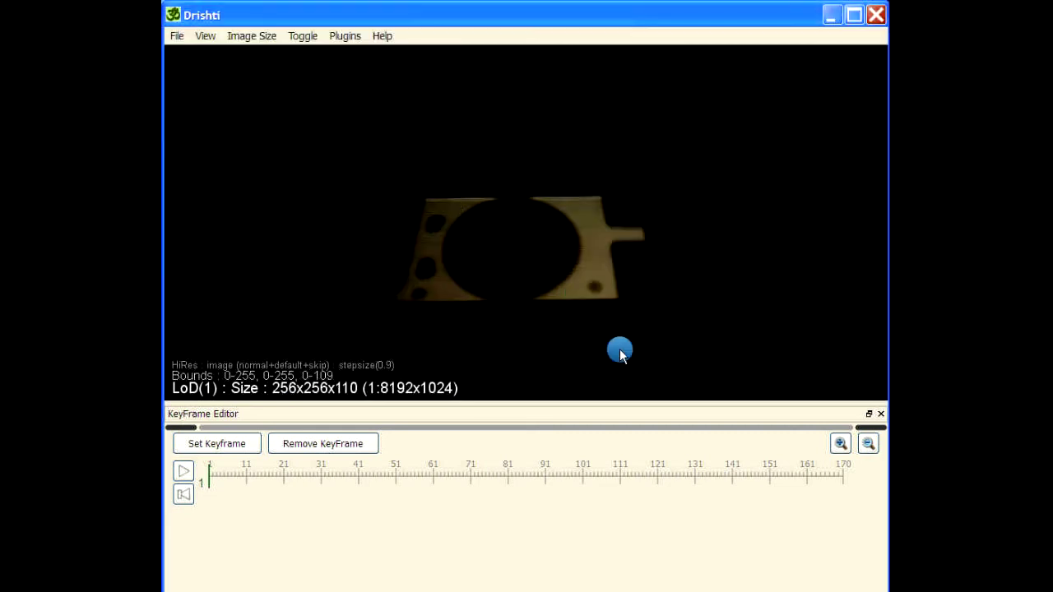
pyautogui.click(231, 445)
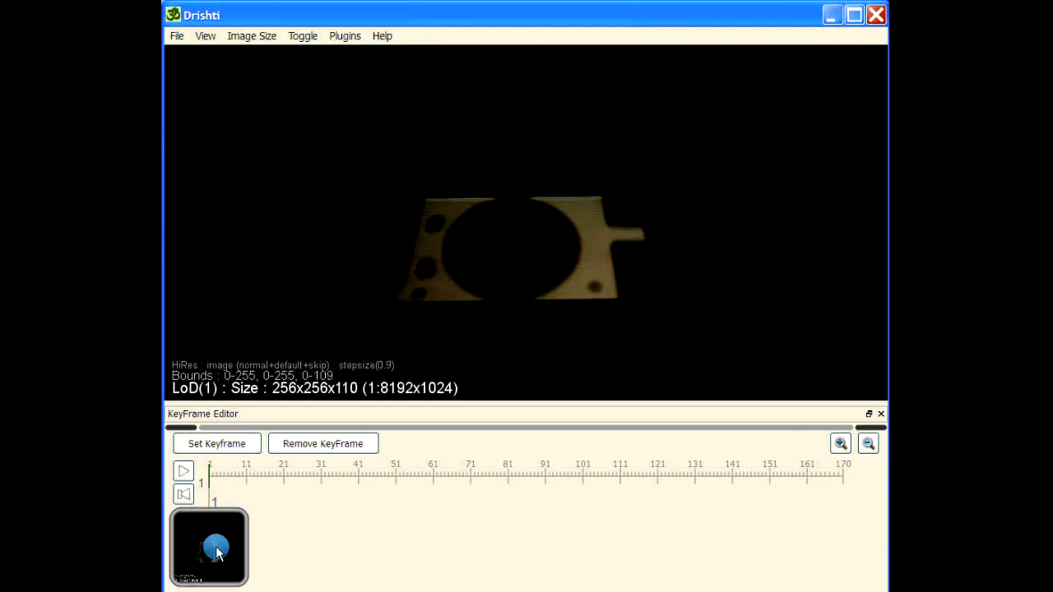
# Set a keyframe at frame 50 with the clip plane raised along its blue axis to just above the whole engine.
pyautogui.click(395, 483)
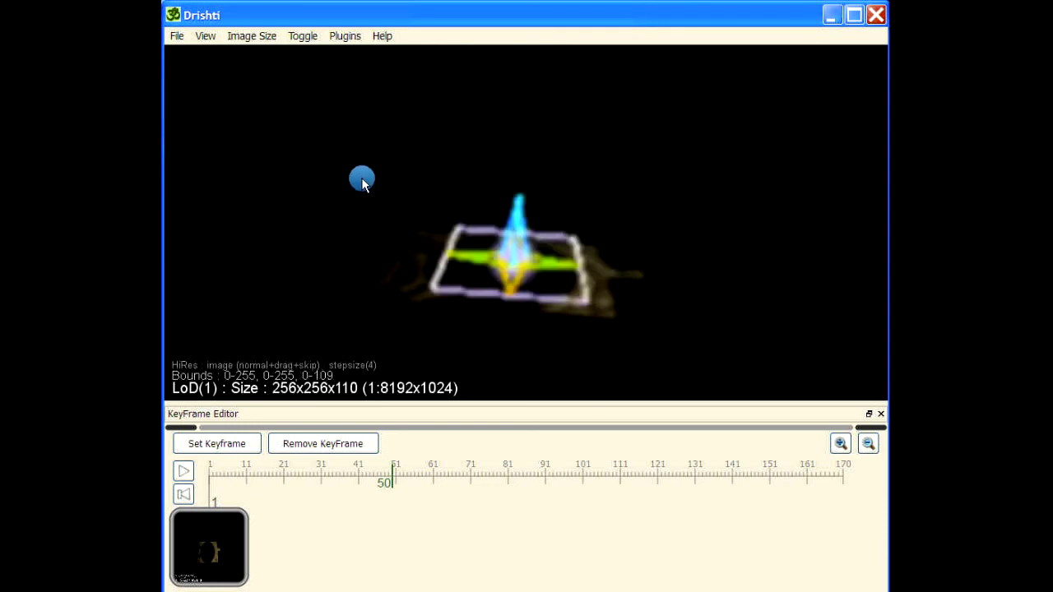
pyautogui.moveTo(747, 298); pyautogui.dragTo(752, 270)
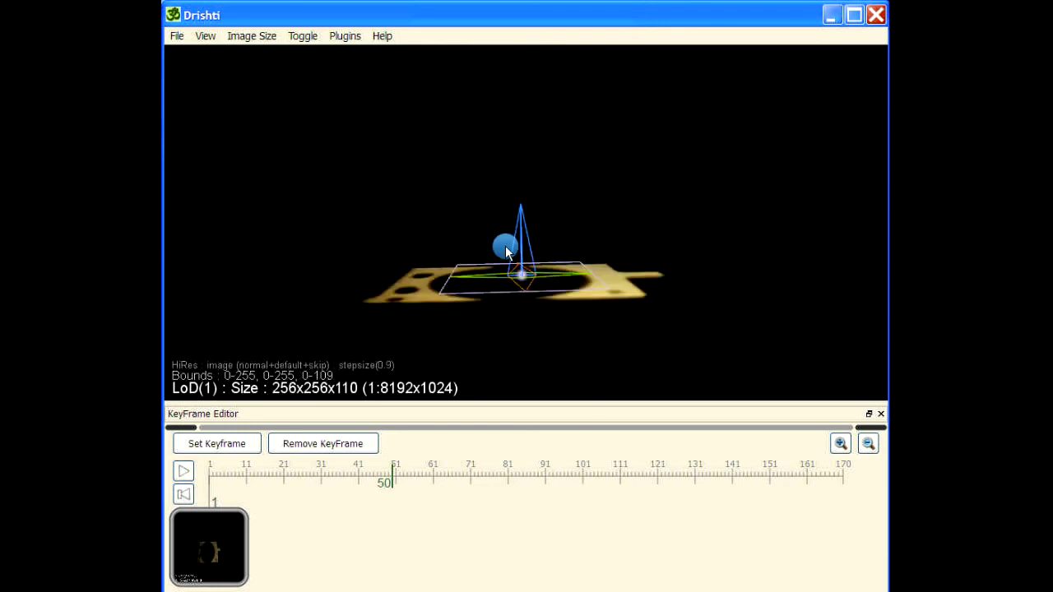
pyautogui.moveTo(527, 237); pyautogui.dragTo(525, 90)
pyautogui.moveTo(602, 104); pyautogui.dragTo(562, 129)
pyautogui.moveTo(526, 102); pyautogui.dragTo(544, 77)
pyautogui.moveTo(767, 156); pyautogui.dragTo(771, 233)
pyautogui.scroll(6, 771, 233)
pyautogui.moveTo(518, 174); pyautogui.dragTo(515, 131)
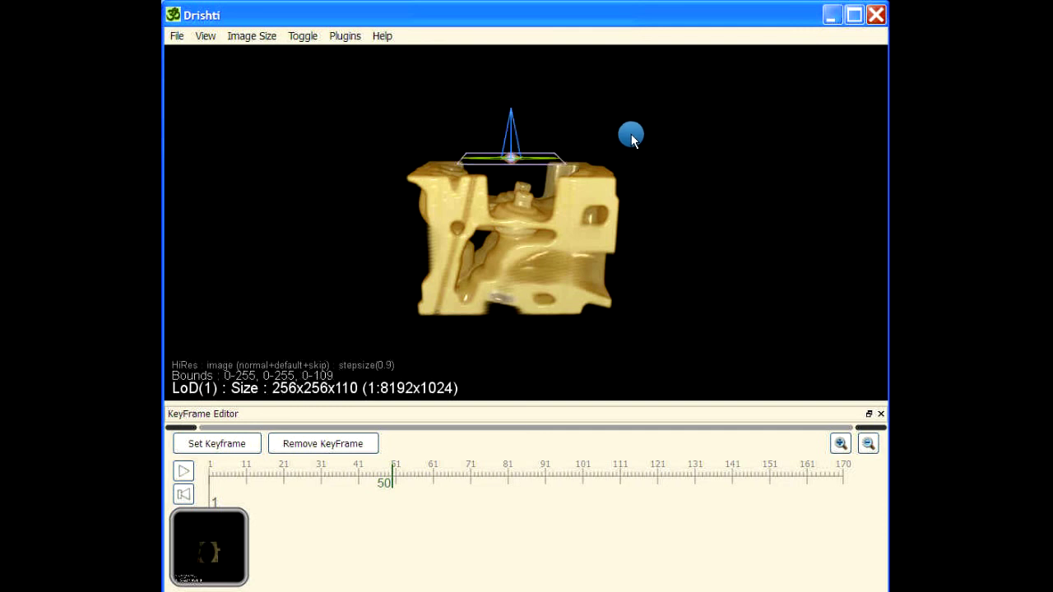
pyautogui.click(227, 445)
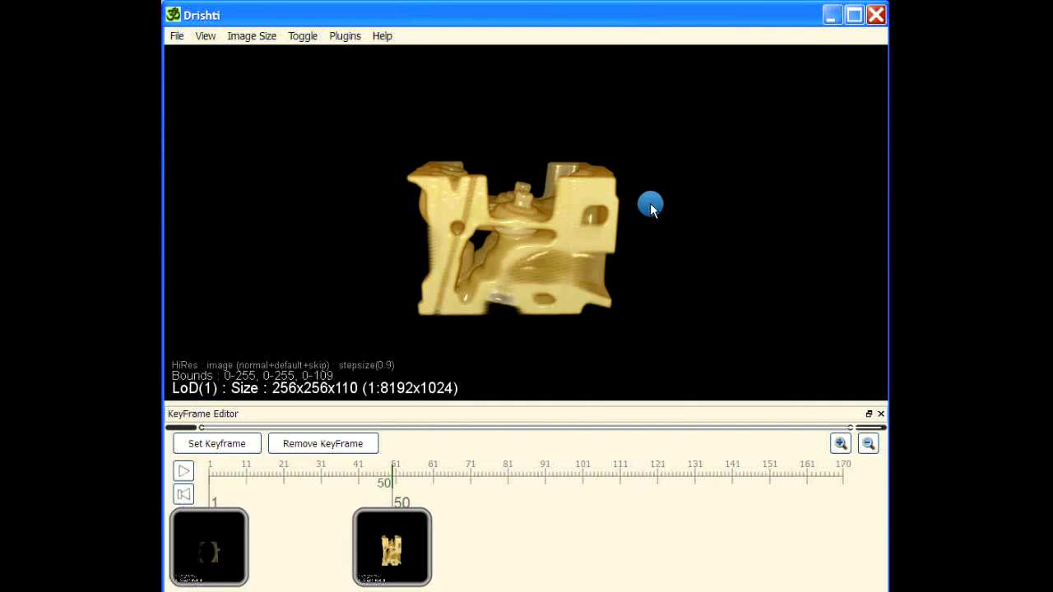
# Return to the keyframe at frame 1 and play the animation.
pyautogui.click(219, 548)
pyautogui.click(184, 472)
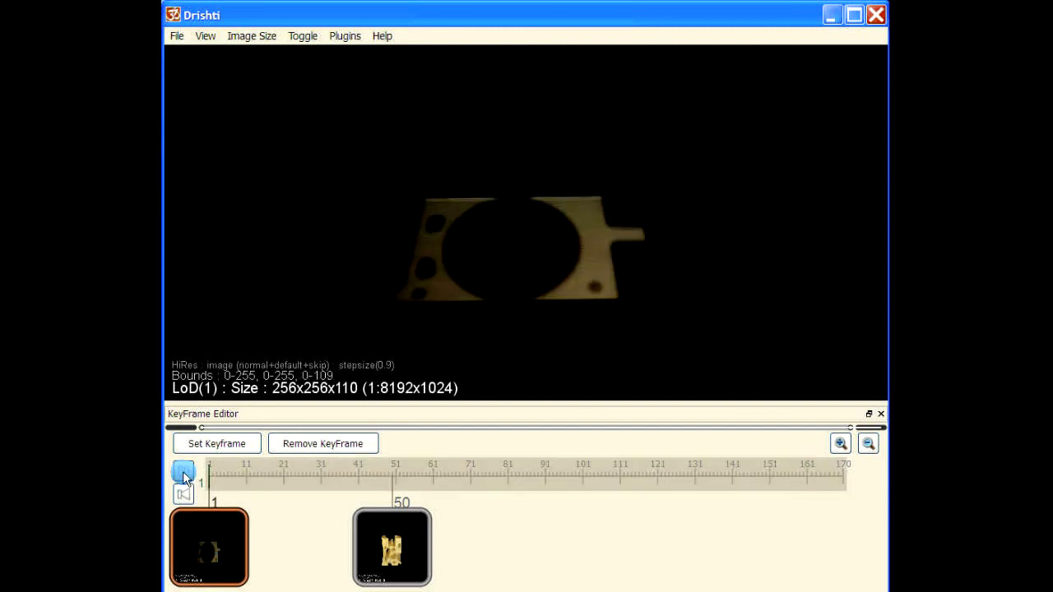